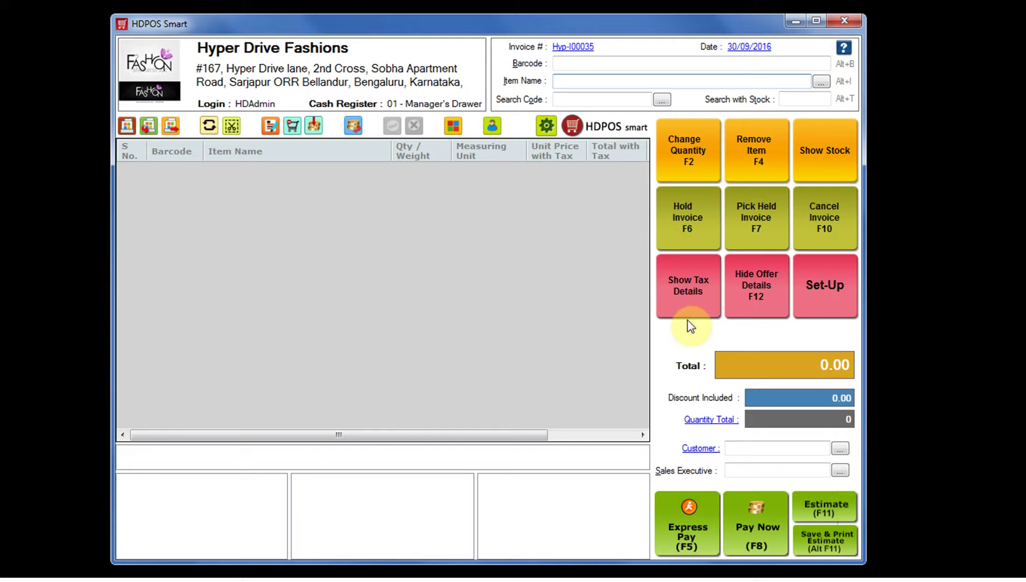
# - Go to the offers list in Set-Up and start adding a new offer
pyautogui.click(814, 292)
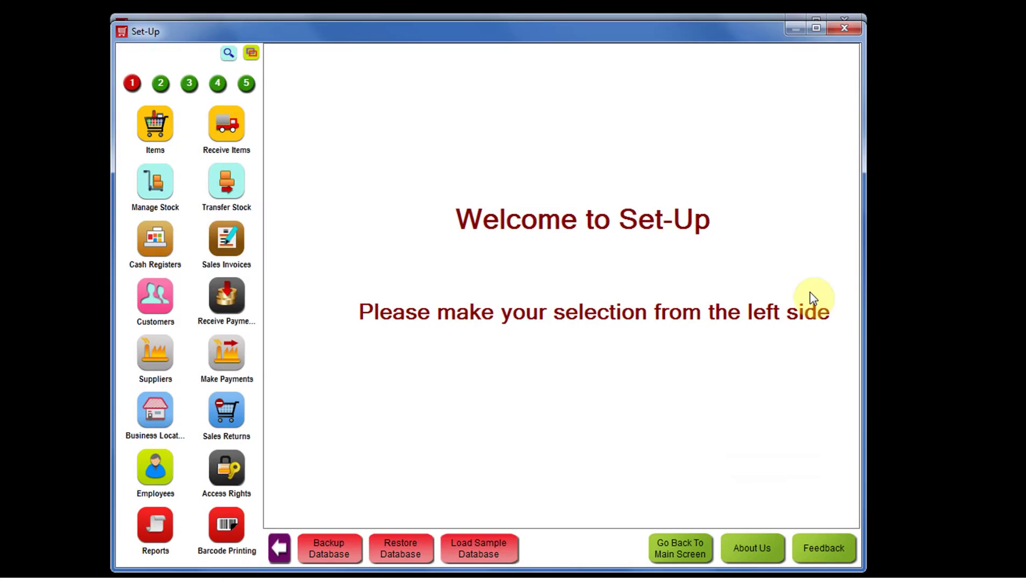
pyautogui.click(190, 84)
pyautogui.click(157, 195)
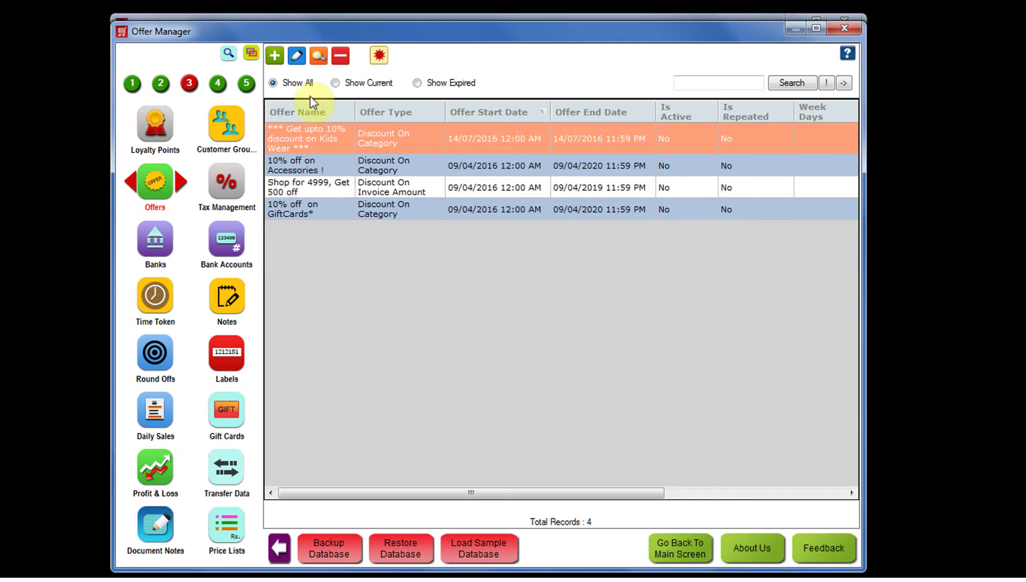
pyautogui.click(276, 59)
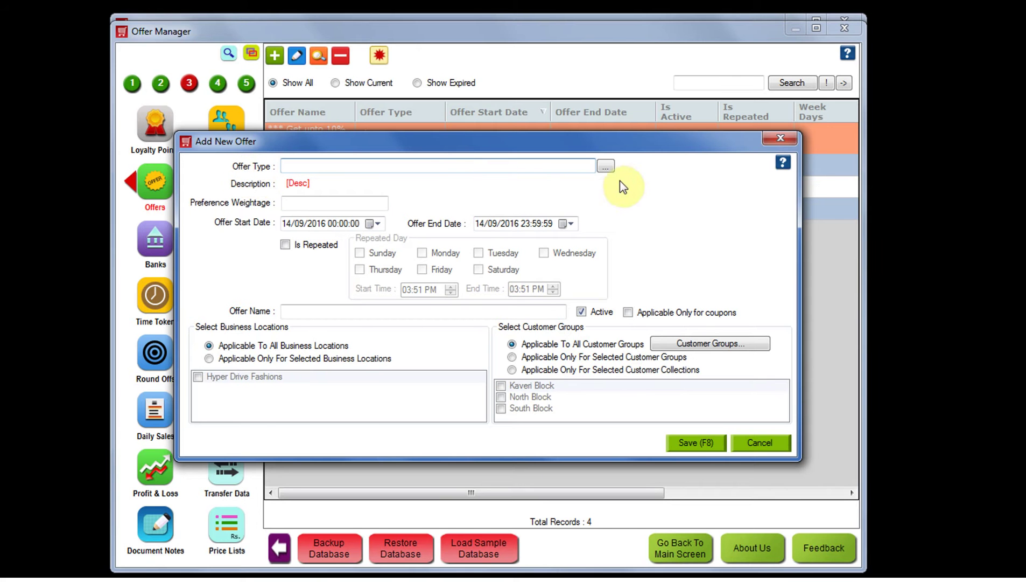
# - Browse the available offer types and set the new offer's type to Discount On Item
pyautogui.click(604, 167)
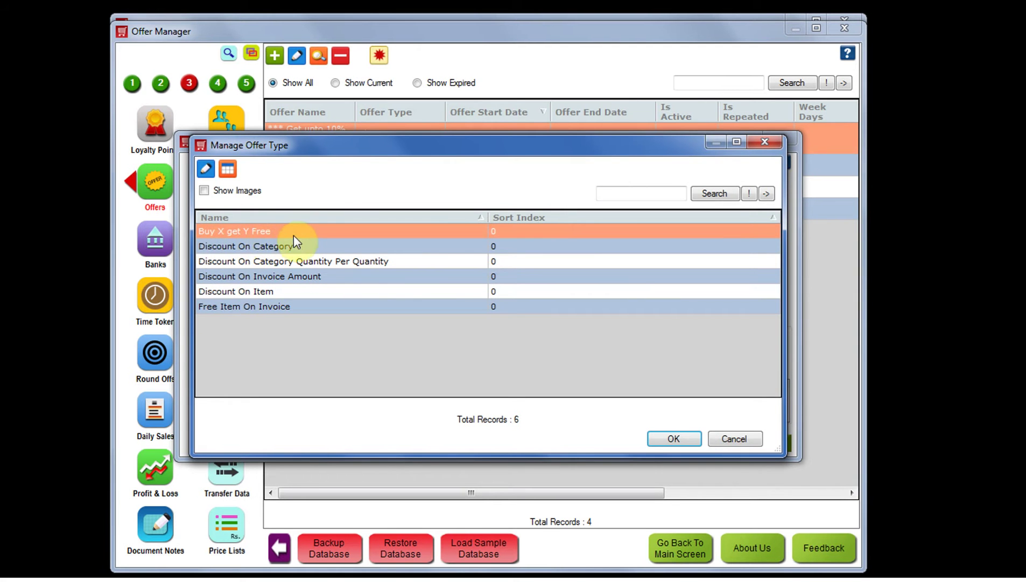
pyautogui.click(247, 249)
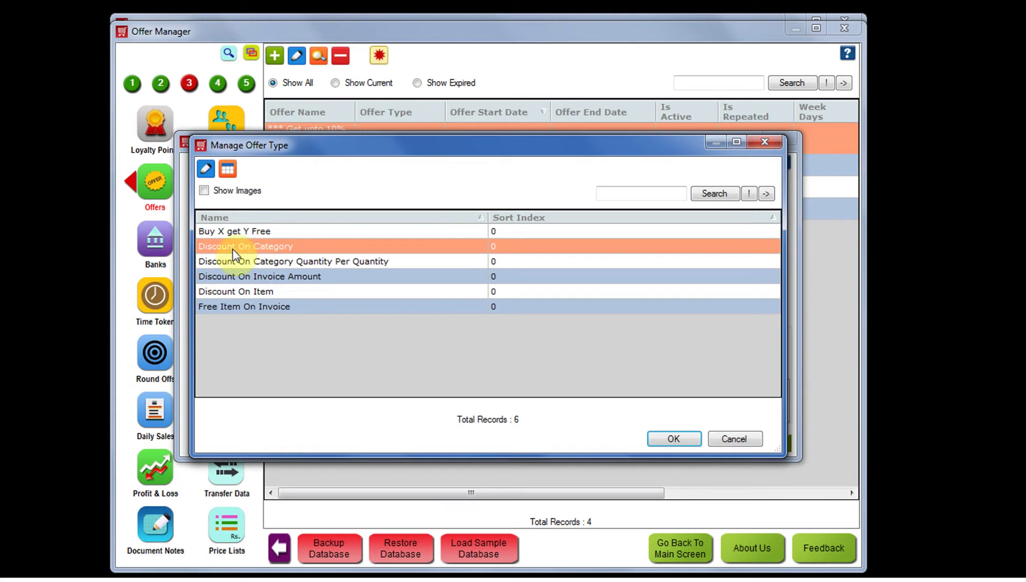
pyautogui.click(233, 262)
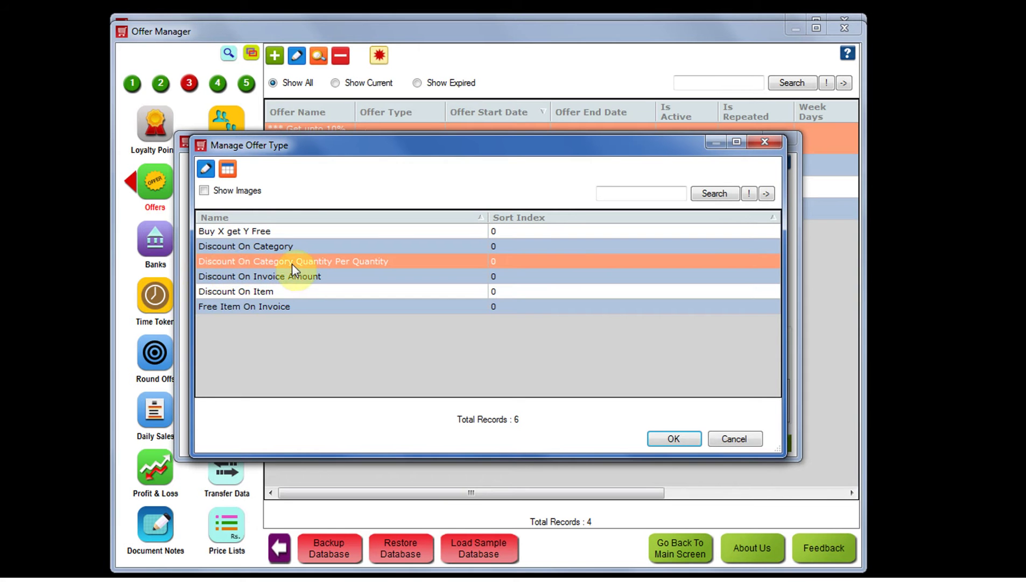
pyautogui.click(241, 277)
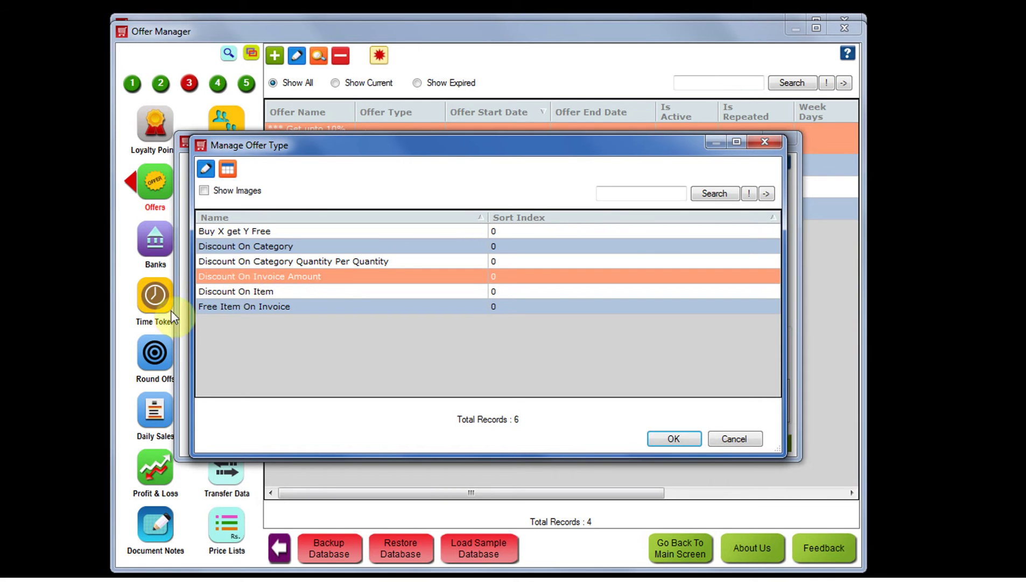
pyautogui.click(254, 292)
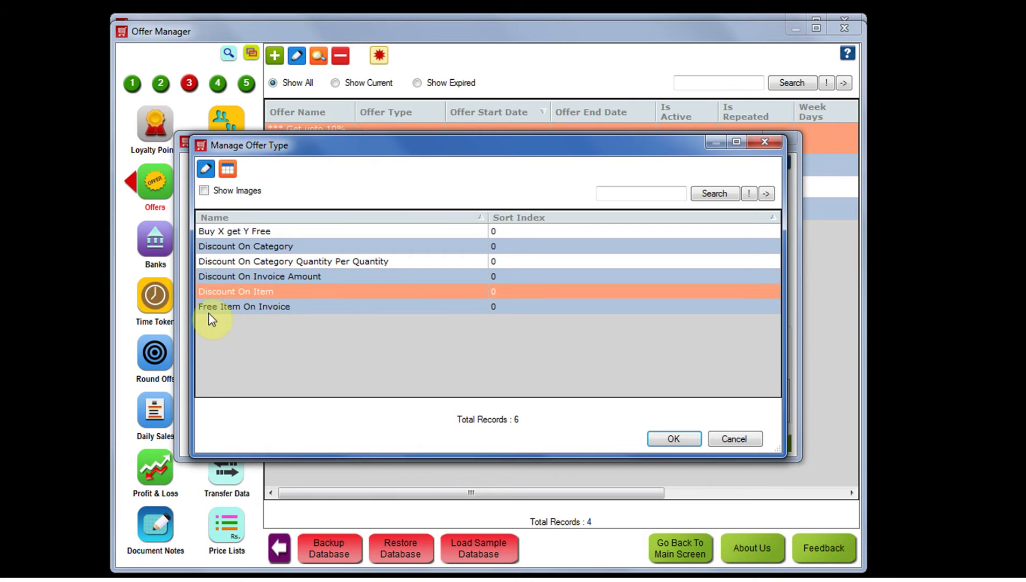
pyautogui.click(241, 310)
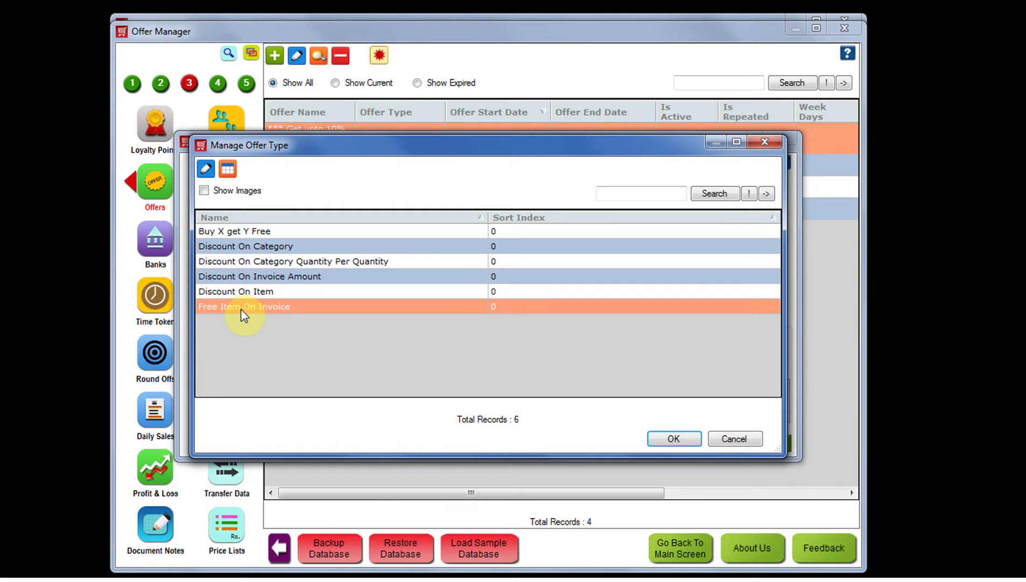
pyautogui.click(265, 286)
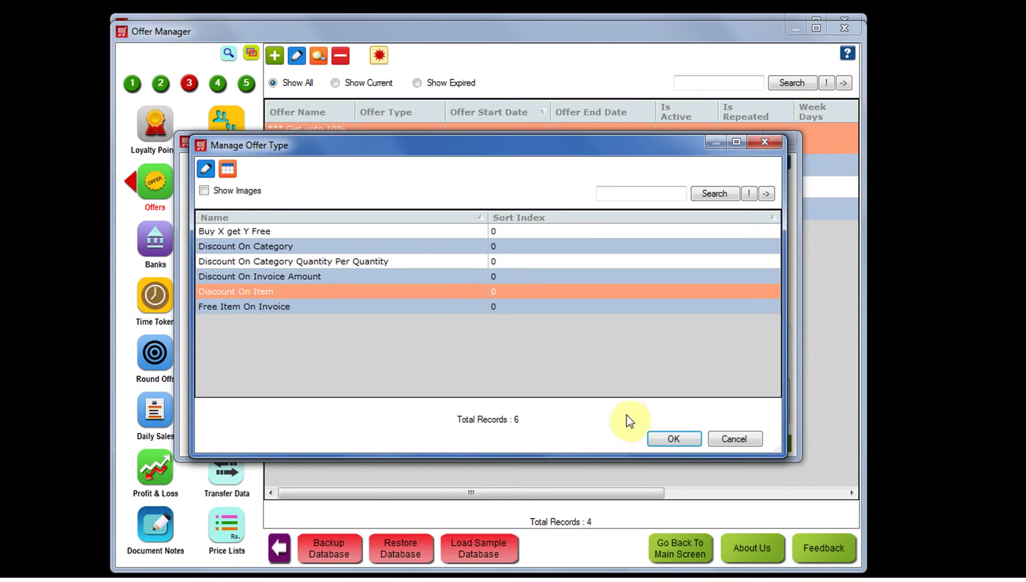
pyautogui.click(668, 439)
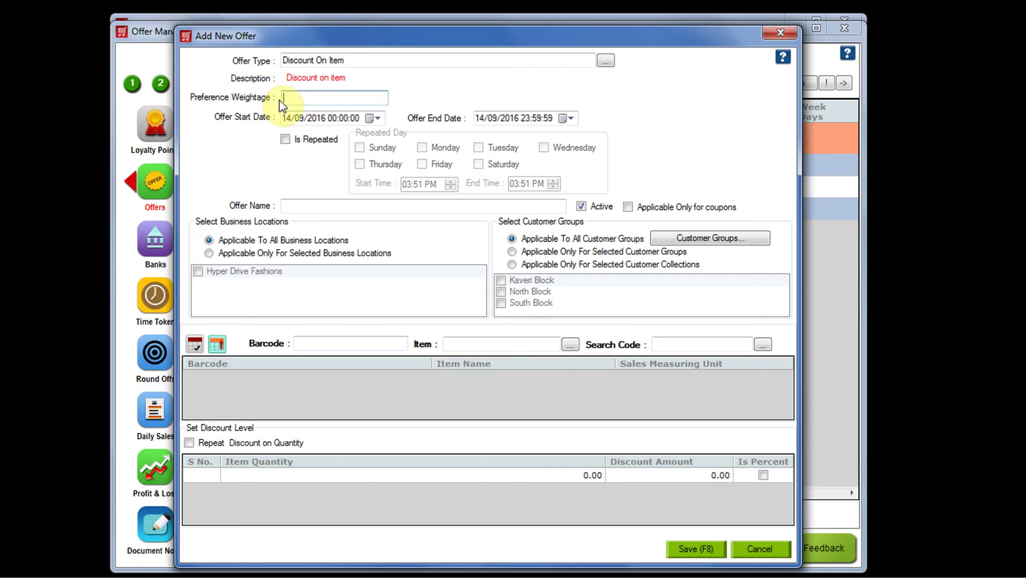
# - Set the offer's preference weightage to 10
pyautogui.write('10')
pyautogui.click(379, 119)
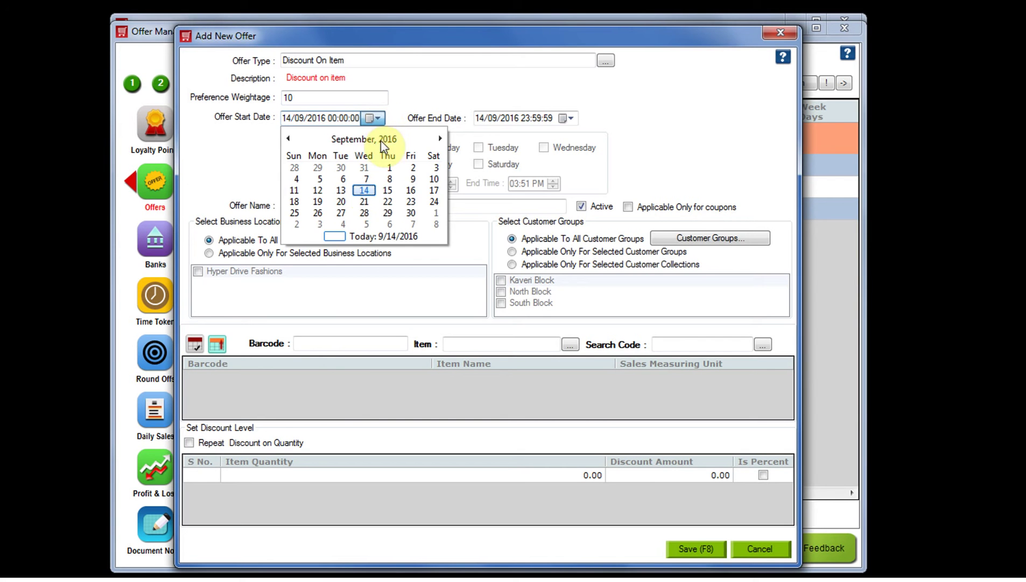
pyautogui.click(222, 164)
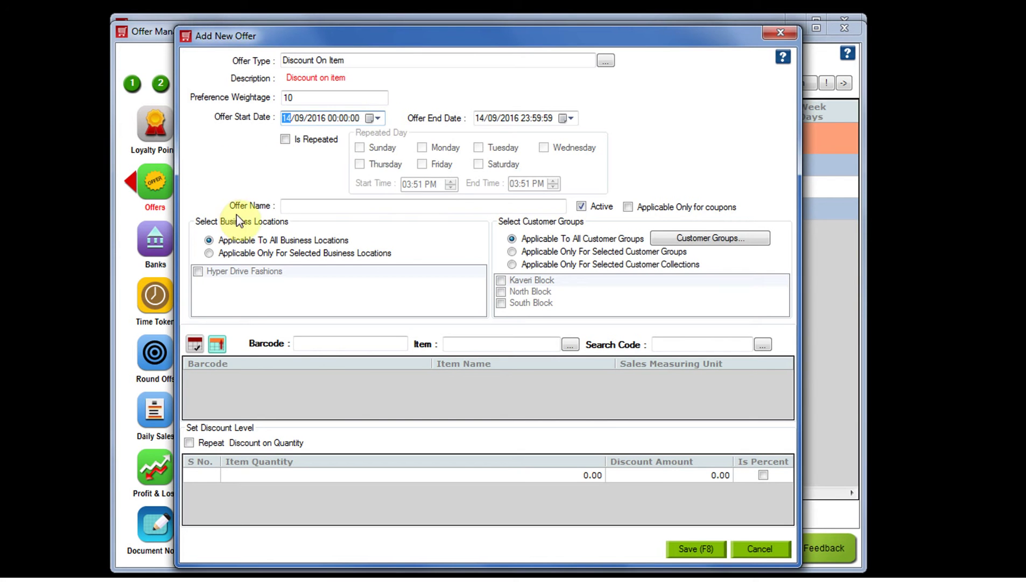
# - Name the offer "Discount on kids wear upto 20%" and make it applicable only for coupons
pyautogui.click(315, 206)
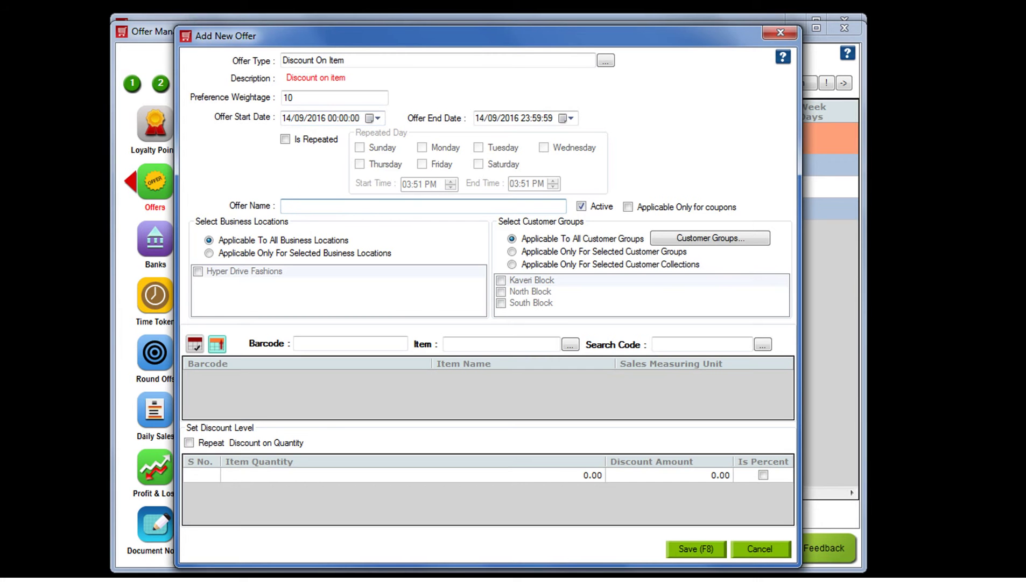
pyautogui.write('Discount on kids wear up')
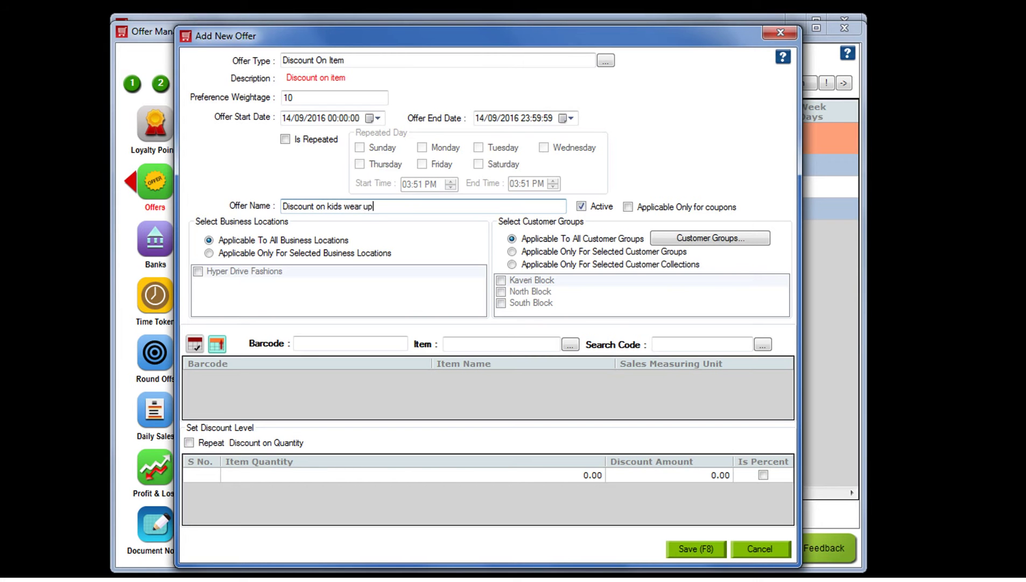
pyautogui.write('to 20%')
pyautogui.click(629, 208)
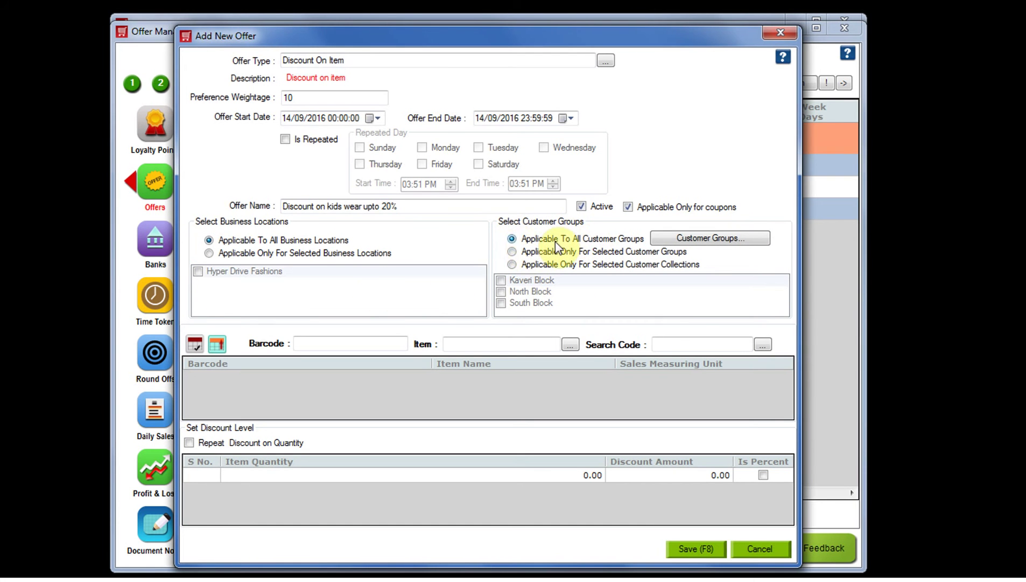
pyautogui.click(512, 253)
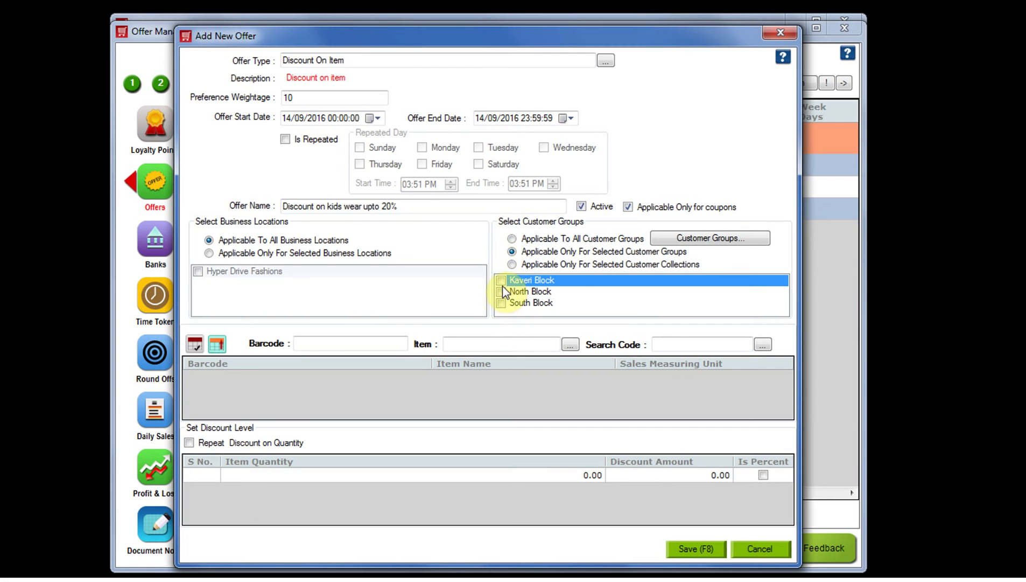
pyautogui.click(512, 265)
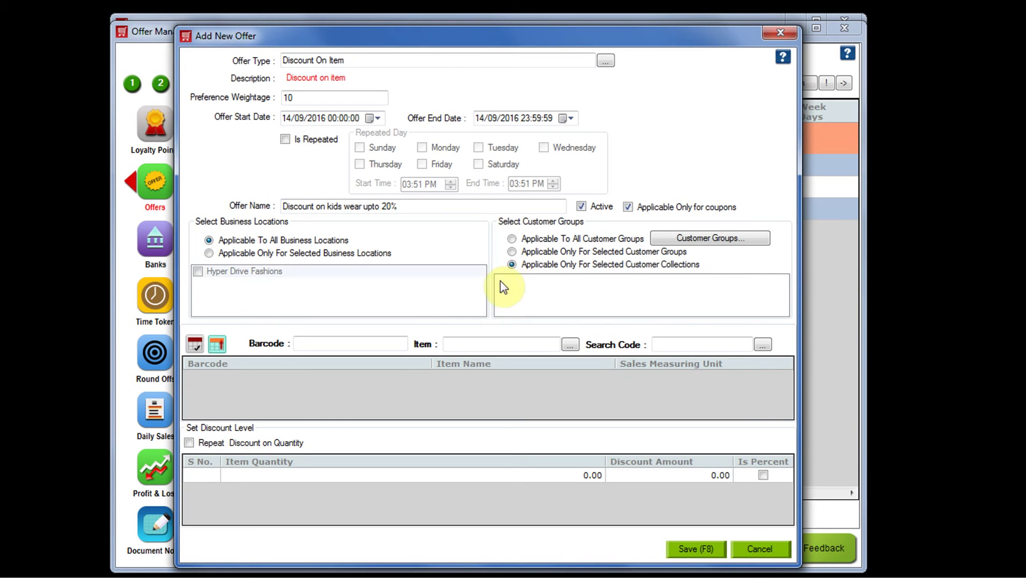
pyautogui.click(512, 239)
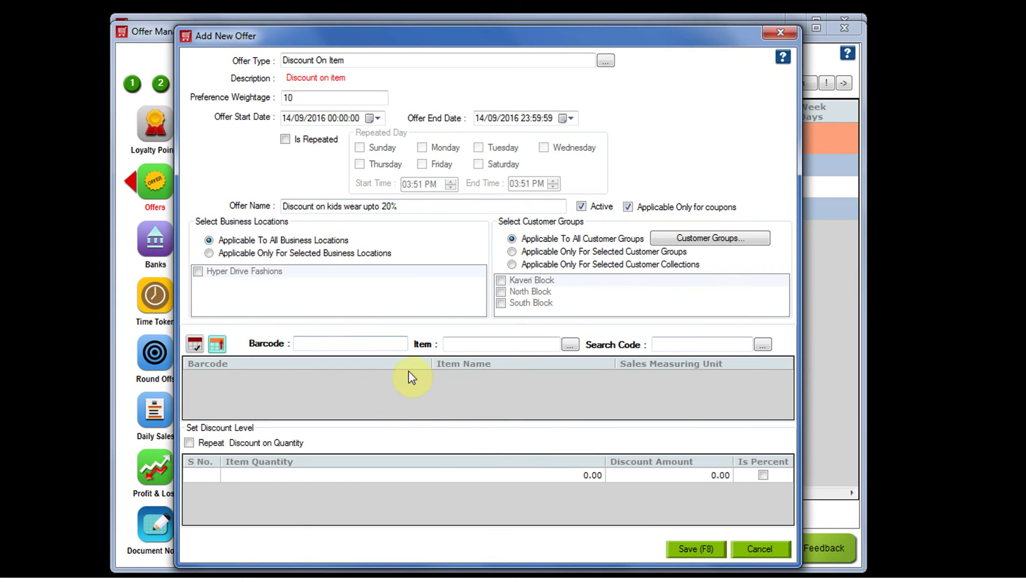
# - Filter the item list by the Kids category and add those items to the offer
pyautogui.click(330, 341)
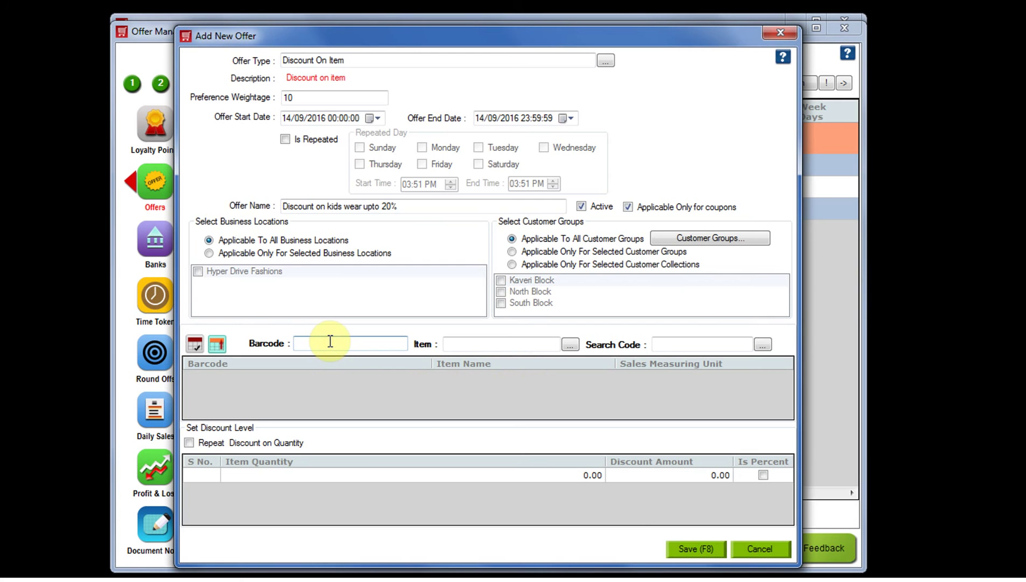
pyautogui.click(505, 346)
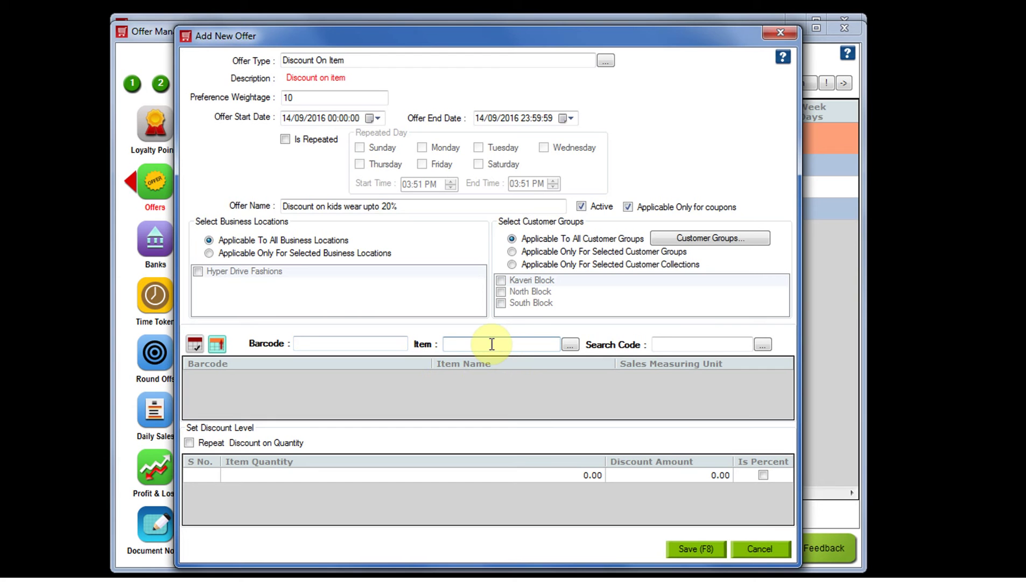
pyautogui.click(703, 343)
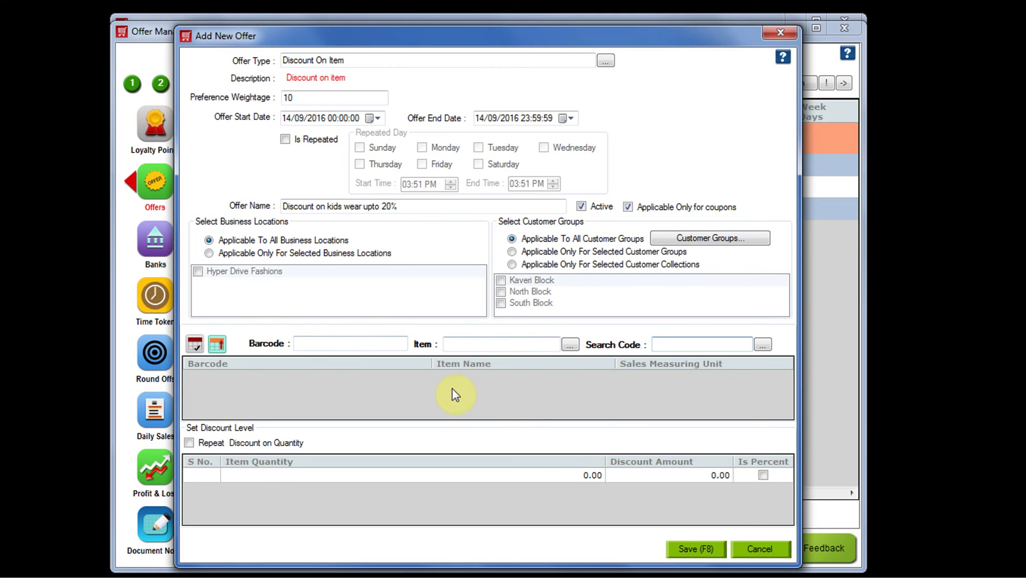
pyautogui.click(547, 346)
pyautogui.click(573, 344)
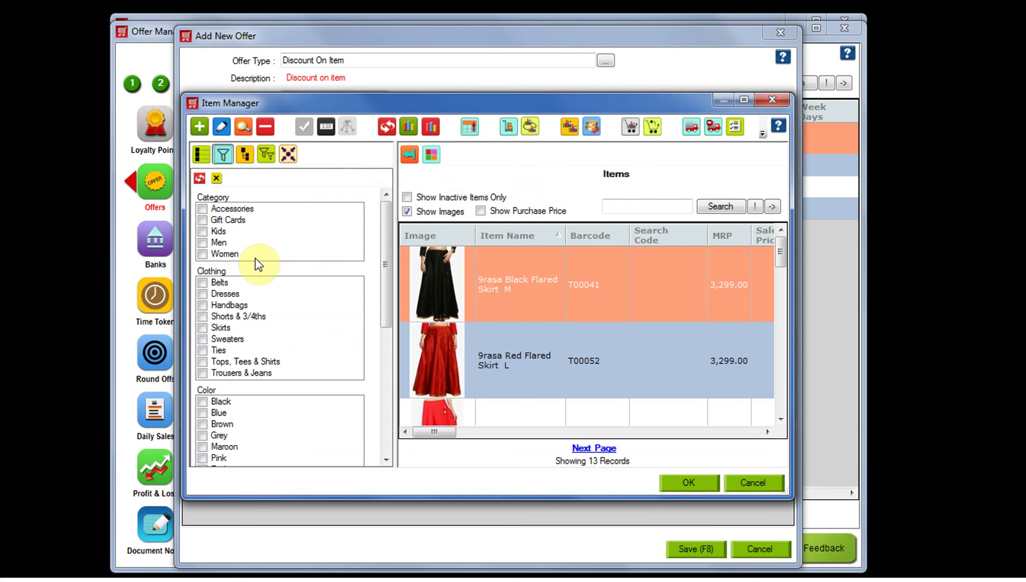
pyautogui.click(203, 234)
pyautogui.click(202, 231)
pyautogui.moveTo(623, 272); pyautogui.dragTo(599, 436)
pyautogui.click(594, 447)
pyautogui.click(674, 482)
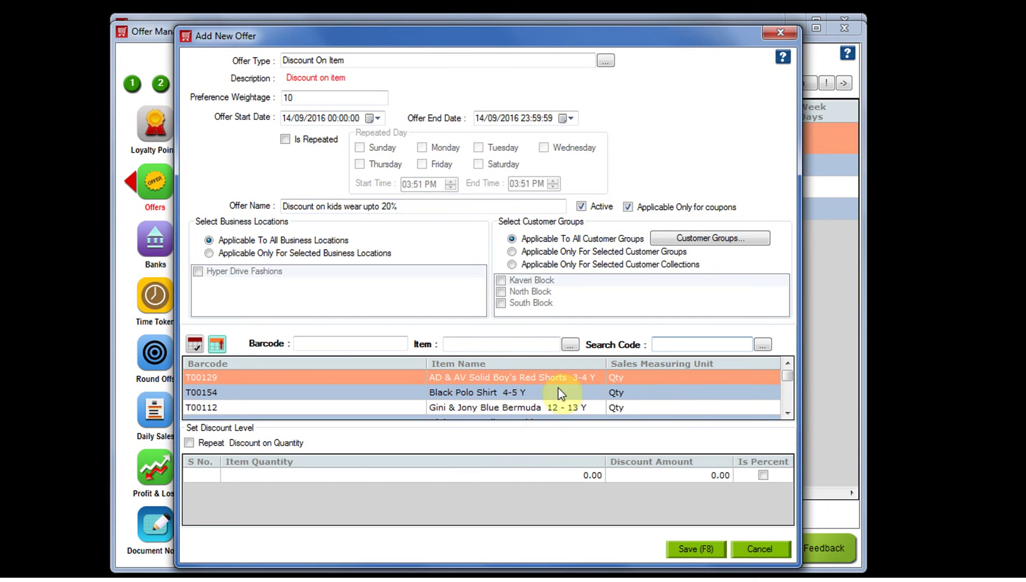
# - Define the first discount level as 10 percent for an item quantity of 2
pyautogui.click(578, 479)
pyautogui.write('2')
pyautogui.press('Return')
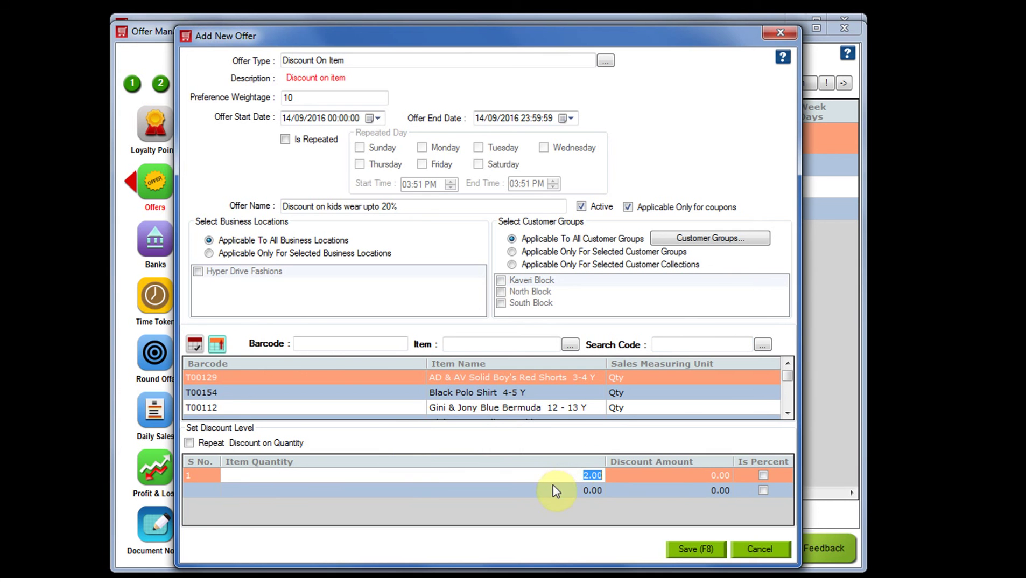
pyautogui.click(698, 476)
pyautogui.write('10')
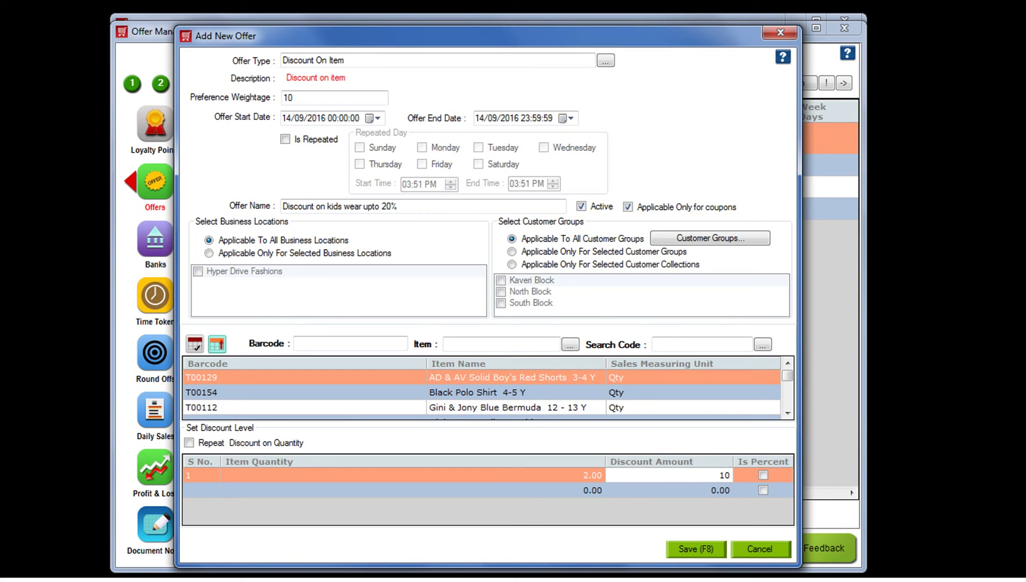
pyautogui.click(764, 475)
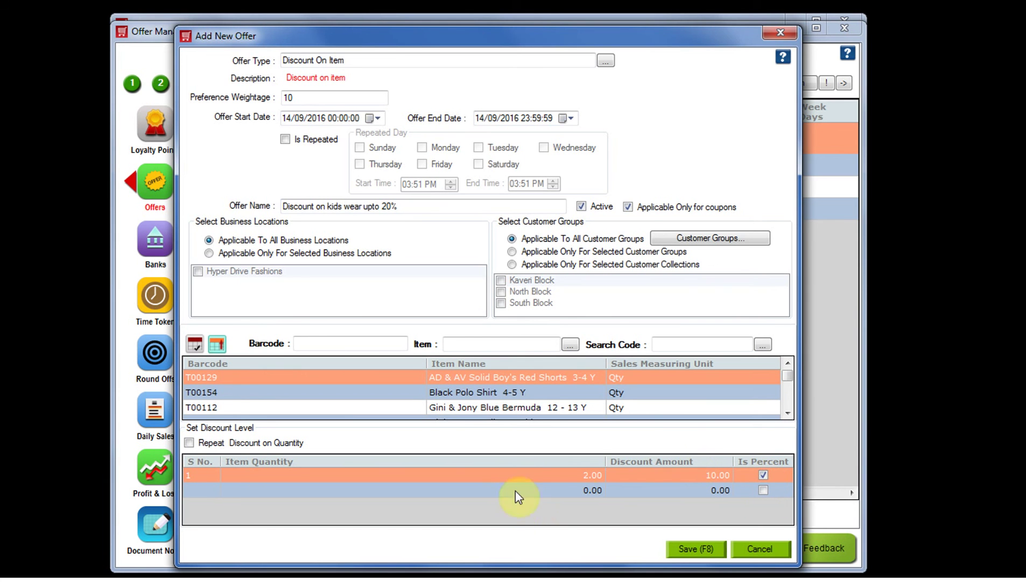
# - Add a second discount level of 20 percent for an item quantity of 4 and save the offer
pyautogui.click(554, 495)
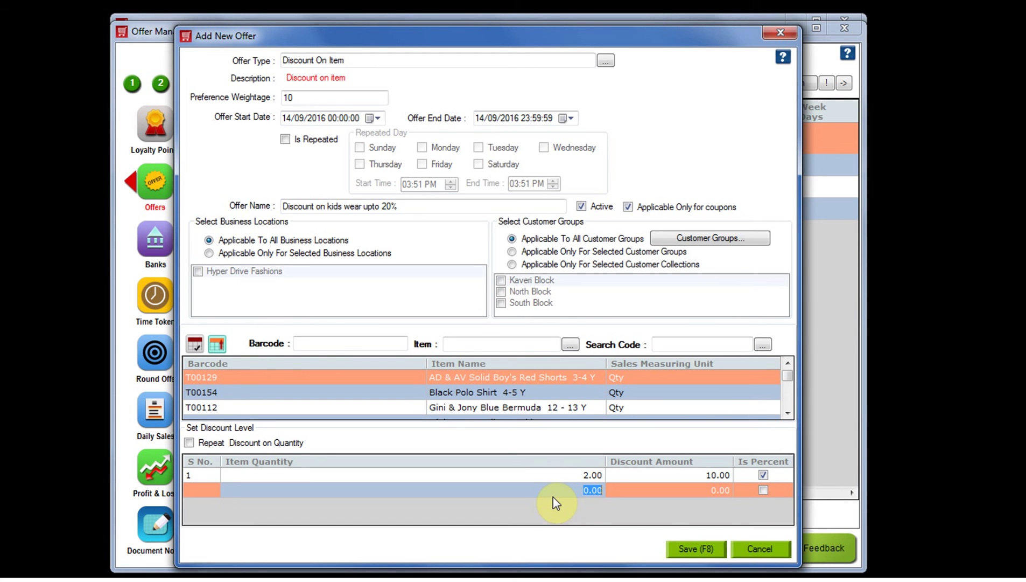
pyautogui.write('4')
pyautogui.click(705, 491)
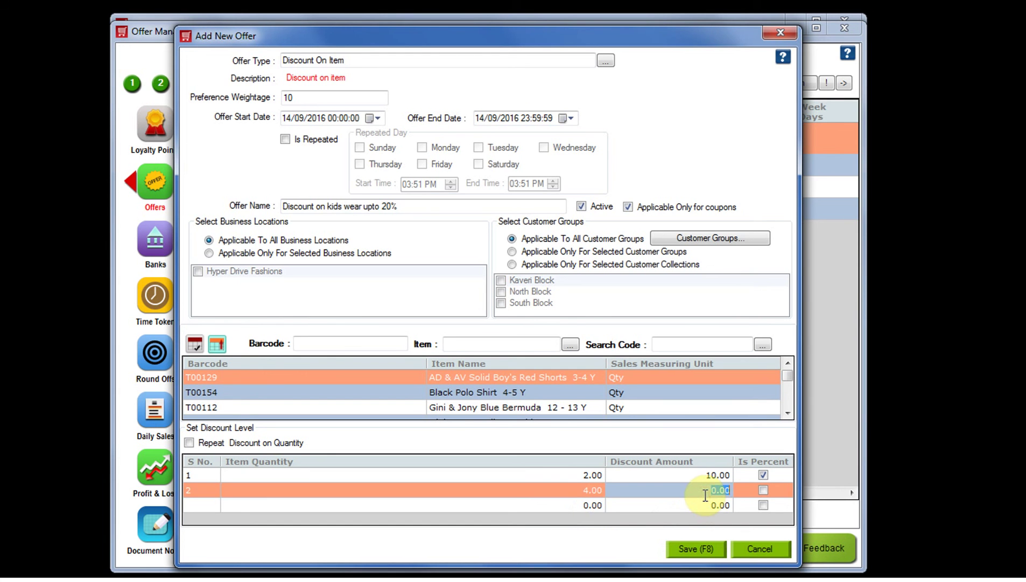
pyautogui.write('20')
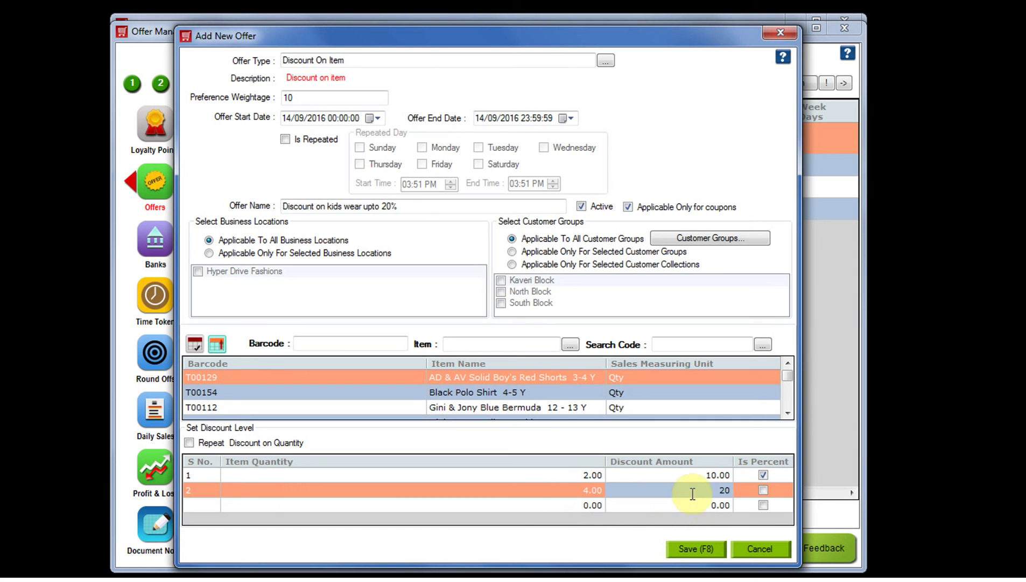
pyautogui.click(763, 490)
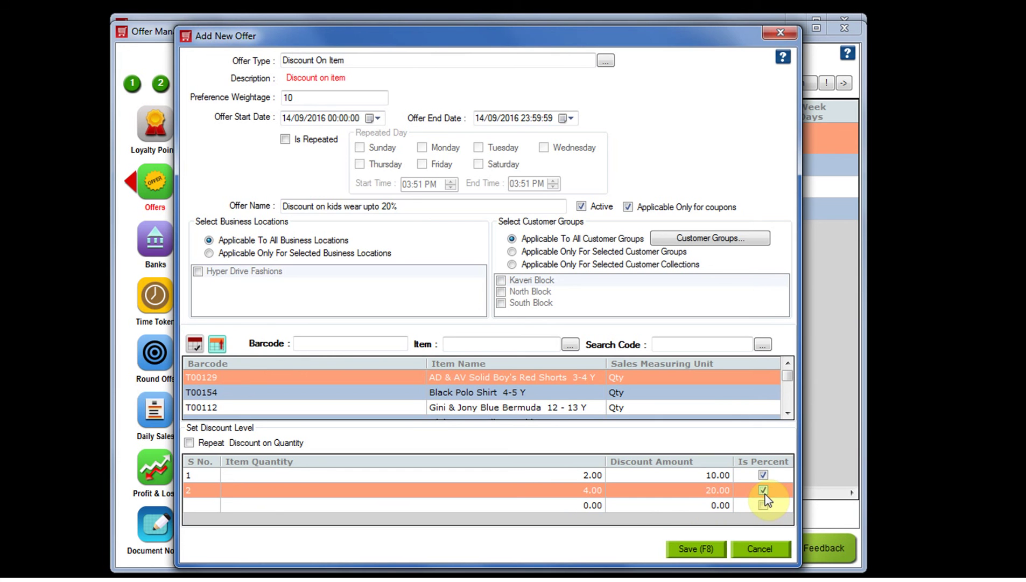
pyautogui.click(690, 549)
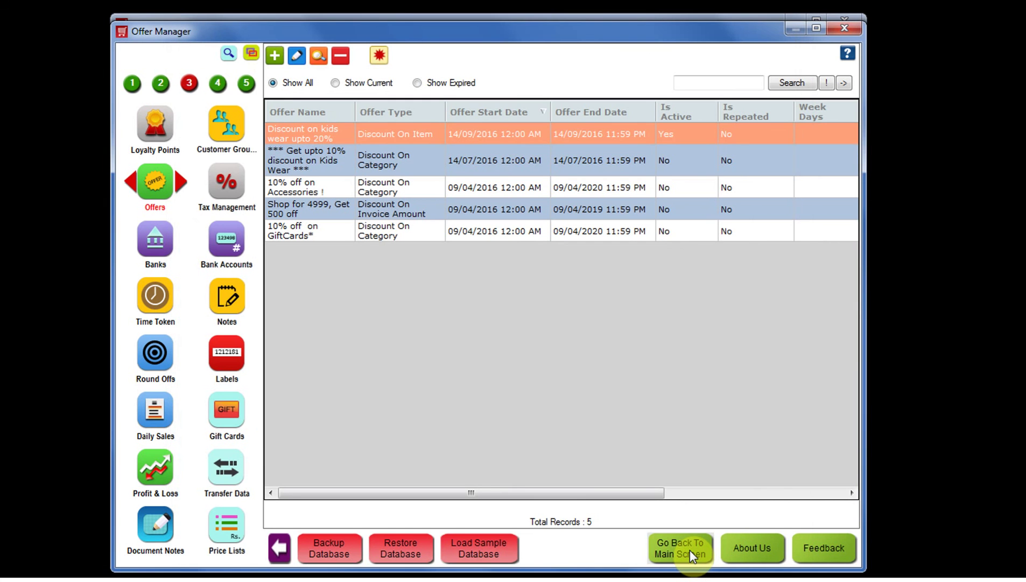